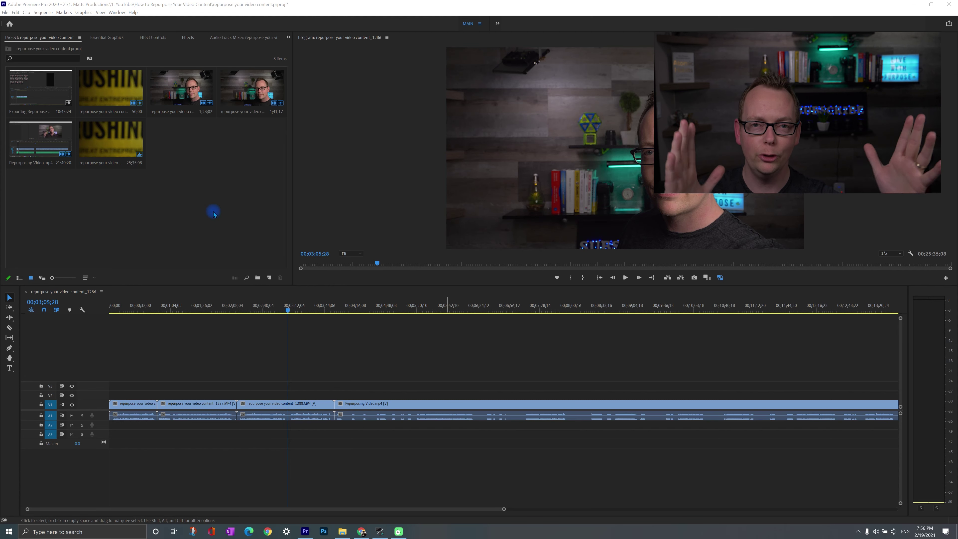
- Zoom the timeline out to show the entire 25:35 sequence
click(327, 363)
key(minus)
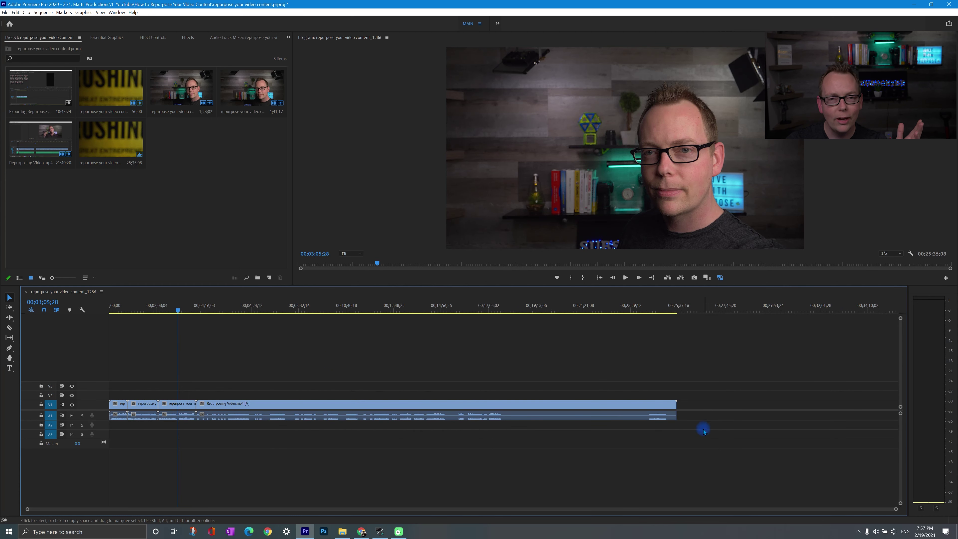
- Marquee-select all four clips across the video and audio tracks
drag(706, 446, 113, 336)
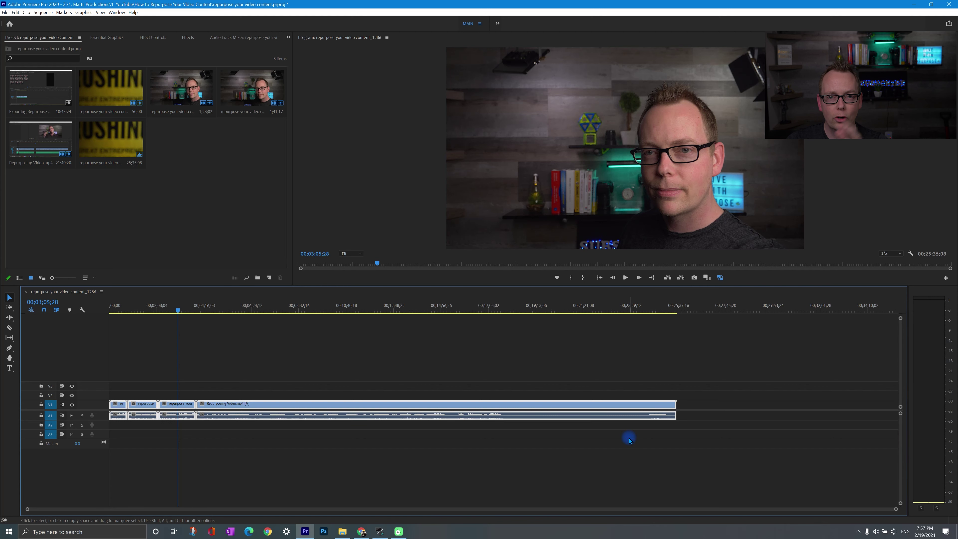
click(678, 454)
drag(723, 365, 141, 350)
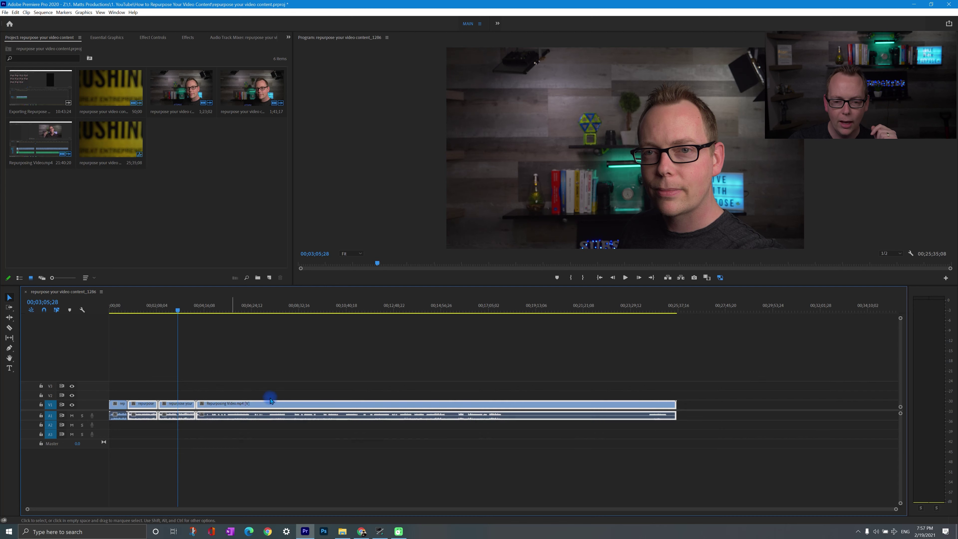
right_click(284, 407)
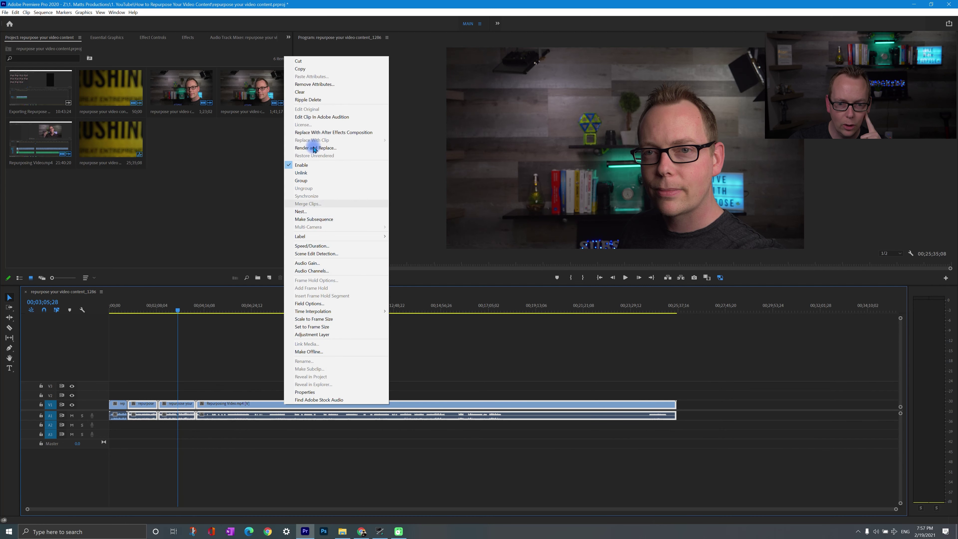
- Make a subsequence from the selected clips, close the Source panel, and open Sub_01
click(318, 222)
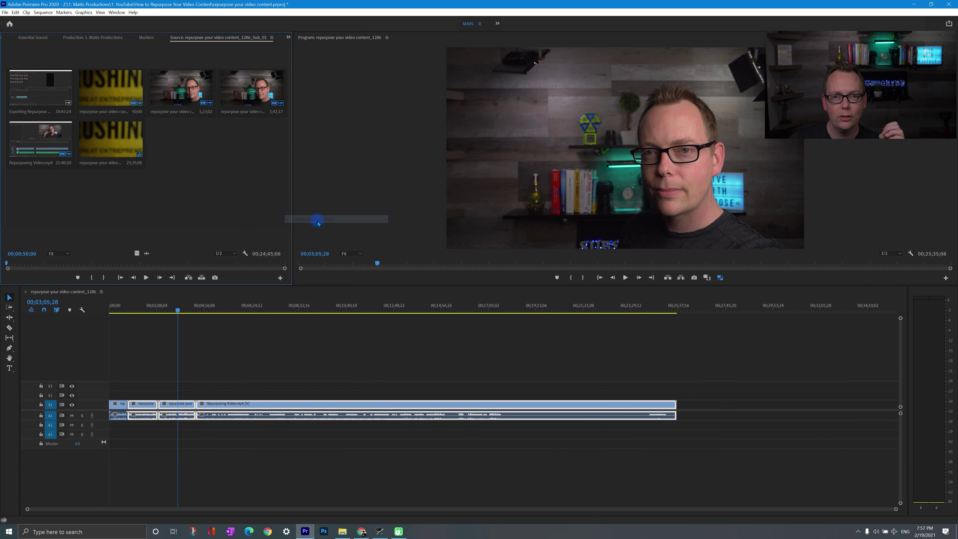
click(271, 37)
click(282, 39)
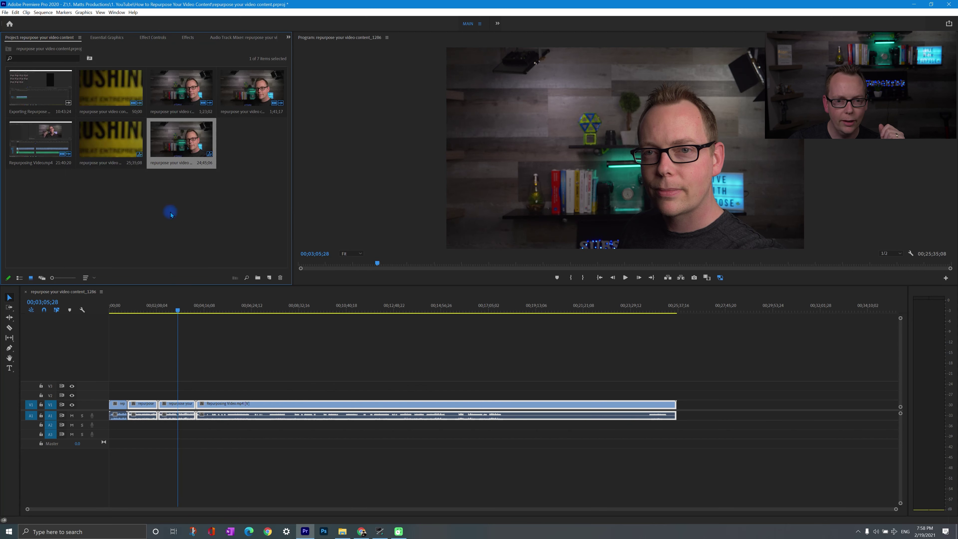
double_click(188, 137)
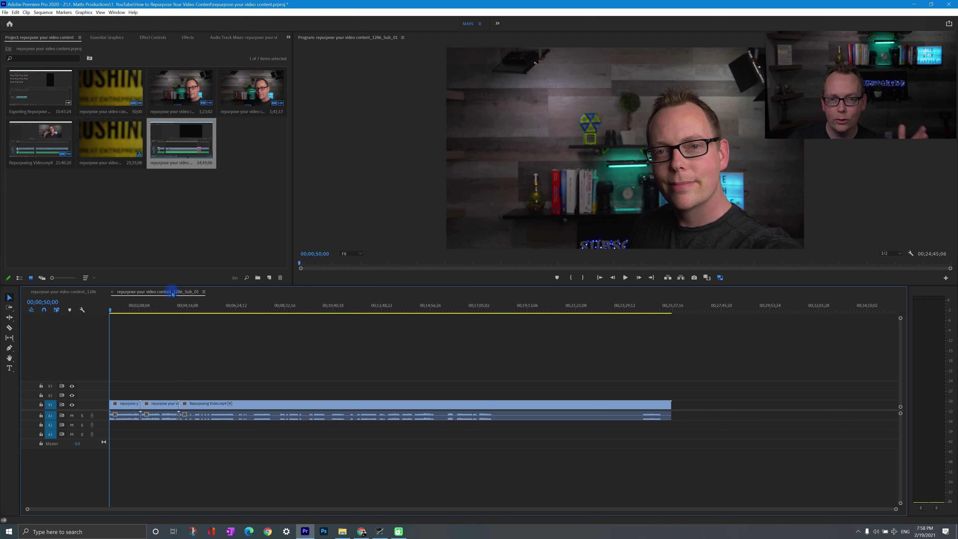
click(52, 293)
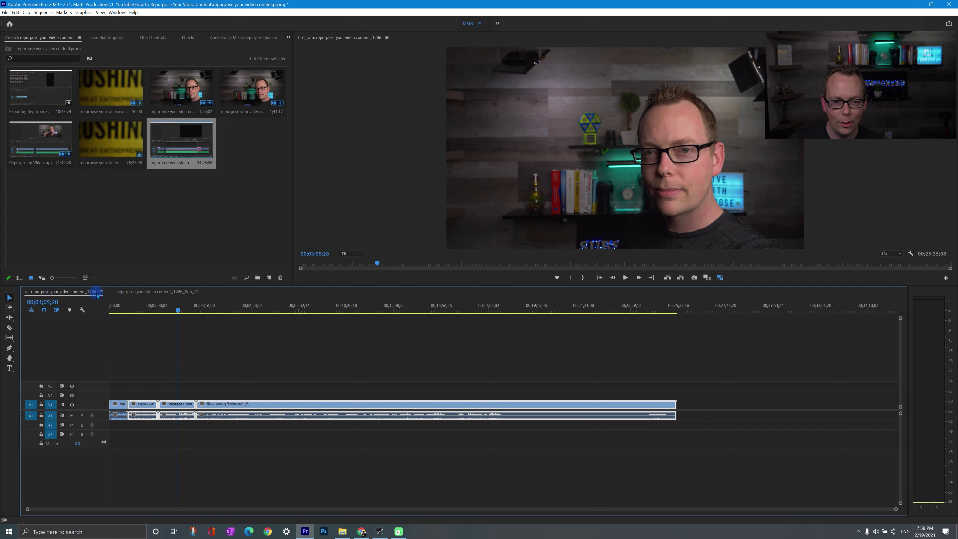
- Set an In point at 00;03;06;29 in the Sub_01 sequence
click(147, 293)
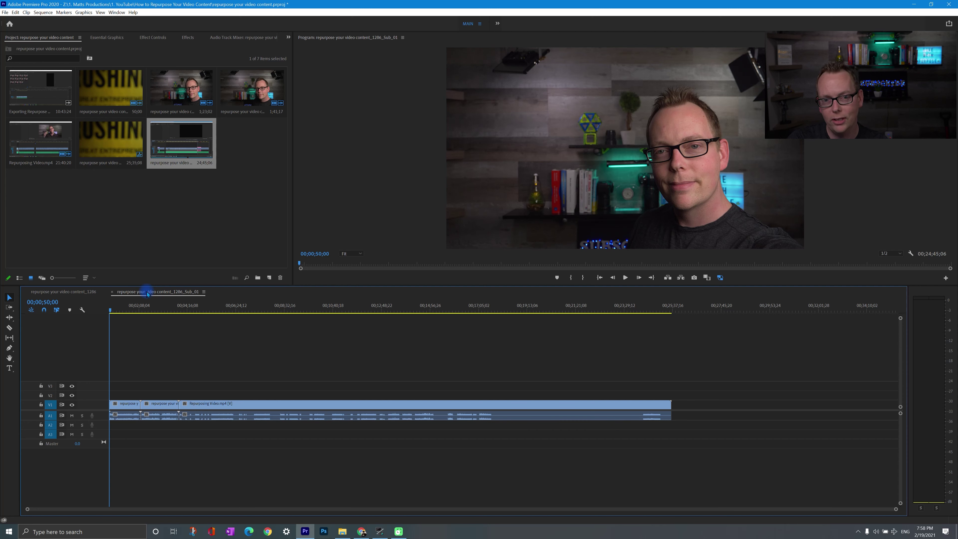
click(146, 307)
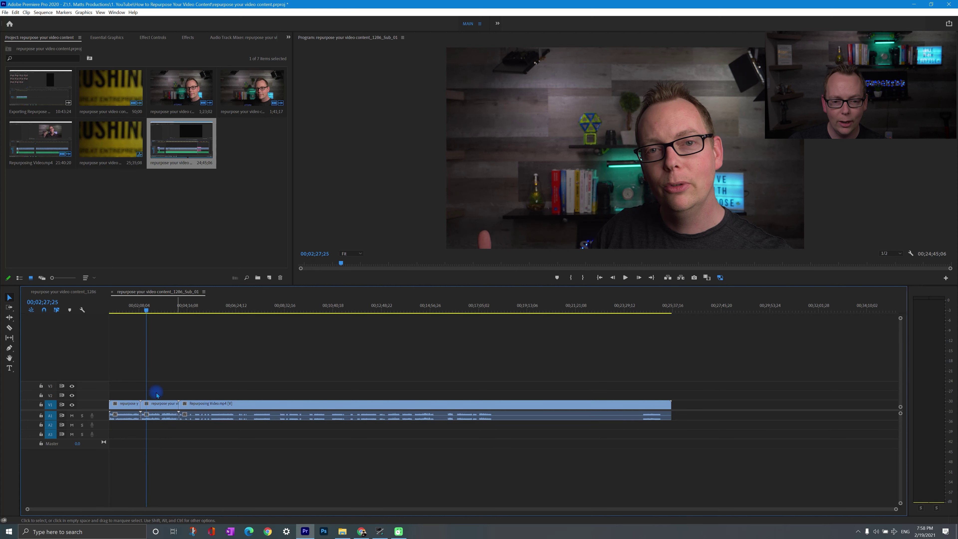
scroll(173, 378, up, 5)
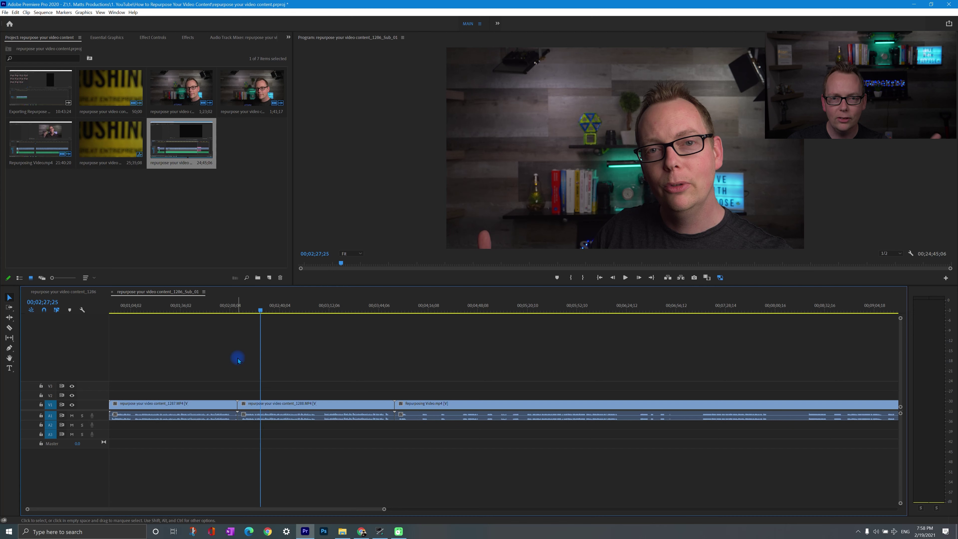
click(321, 310)
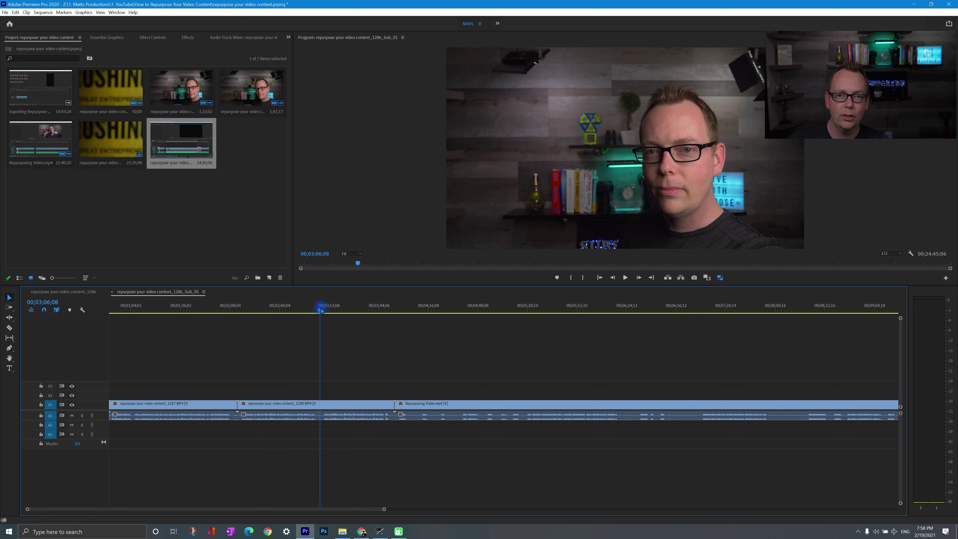
click(322, 310)
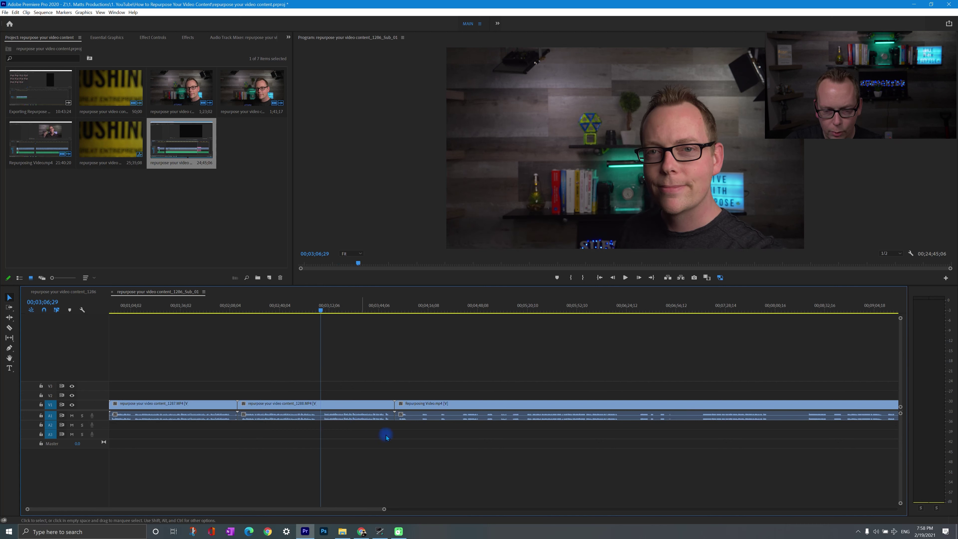
key(i)
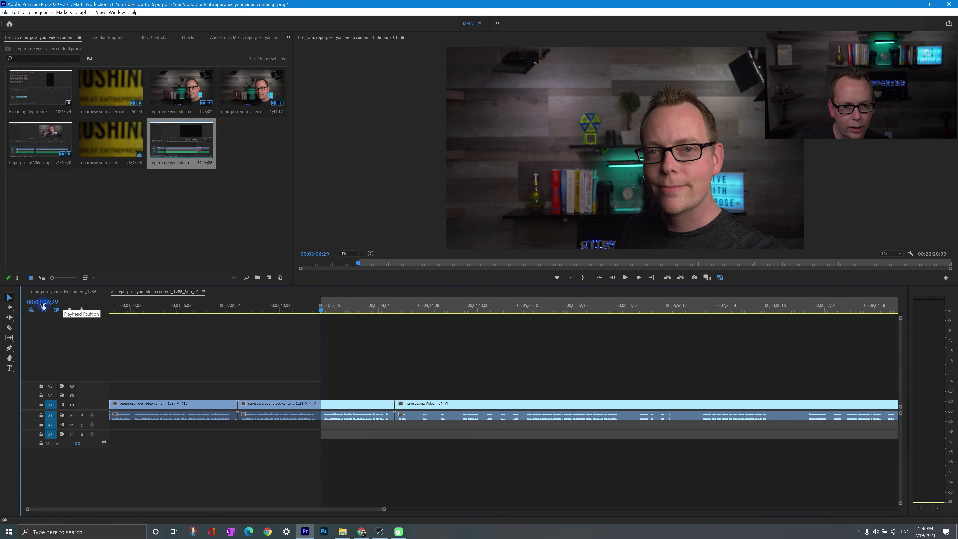
- Set the Out point at 00;04;04;09, giving a 00;00;57;09 range
drag(43, 305, 52, 306)
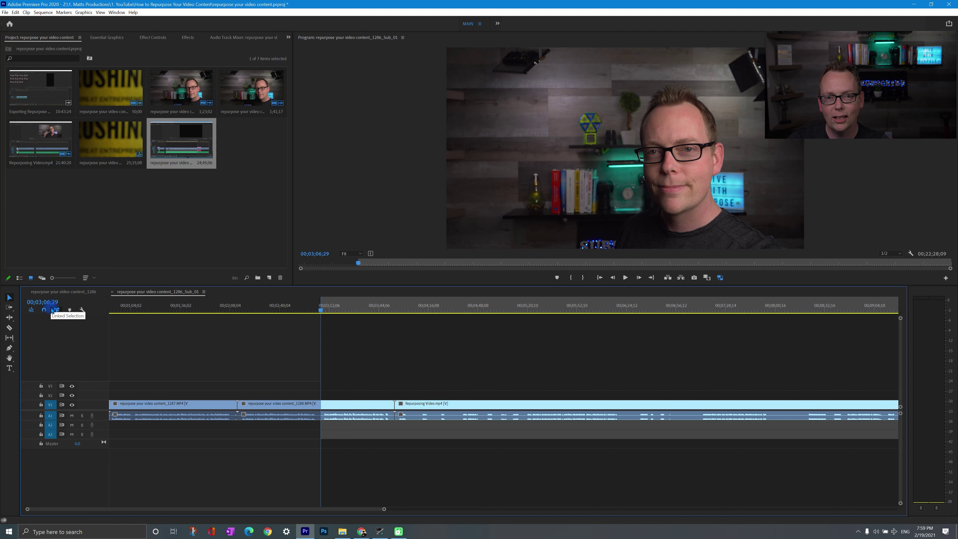
drag(324, 311, 411, 310)
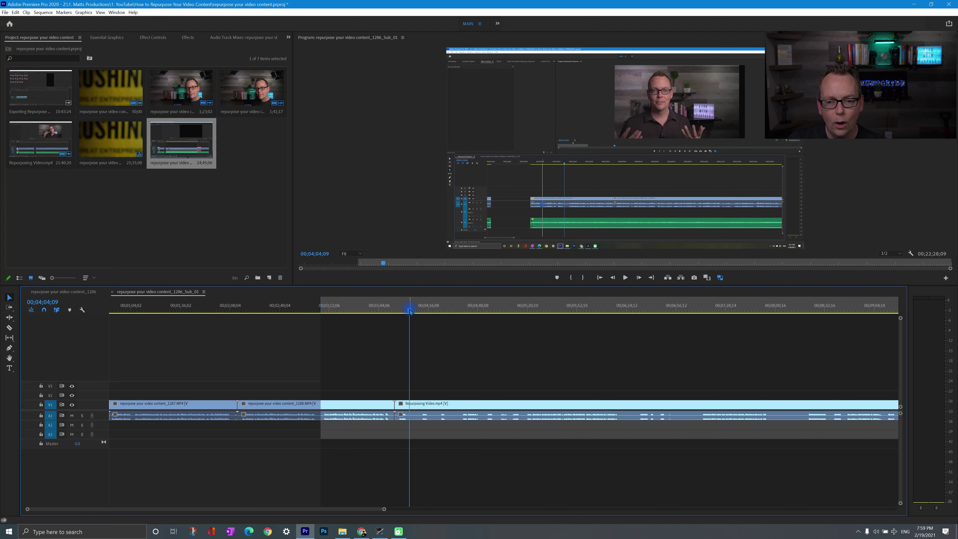
key(o)
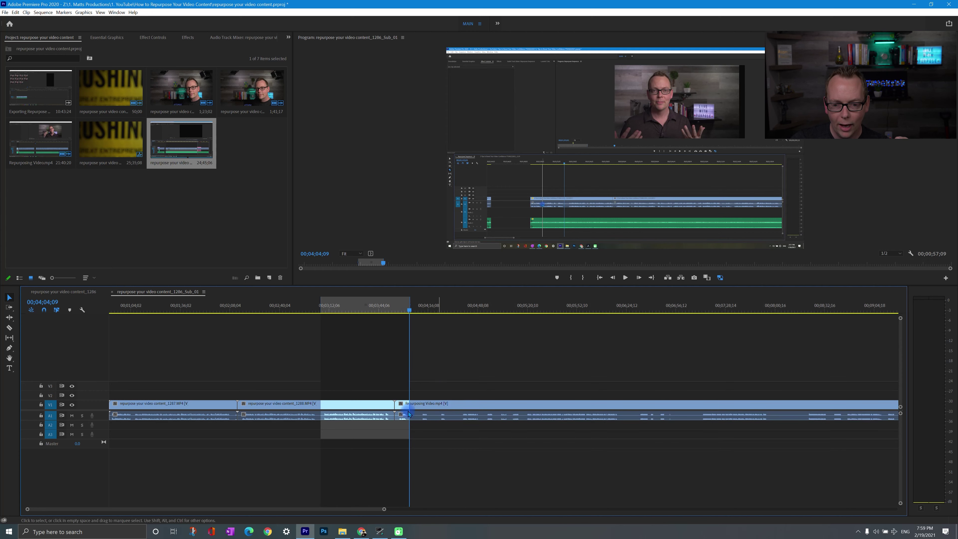
click(325, 311)
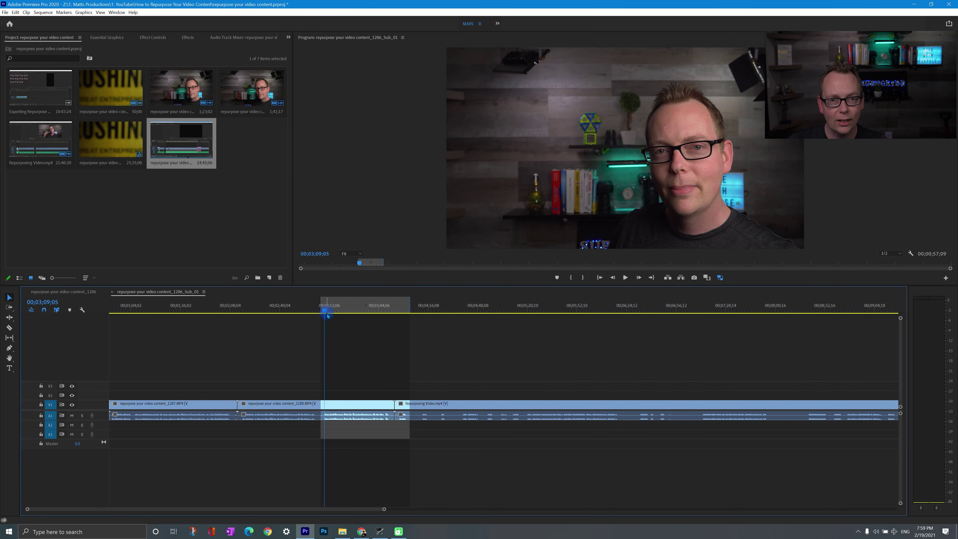
key(c)
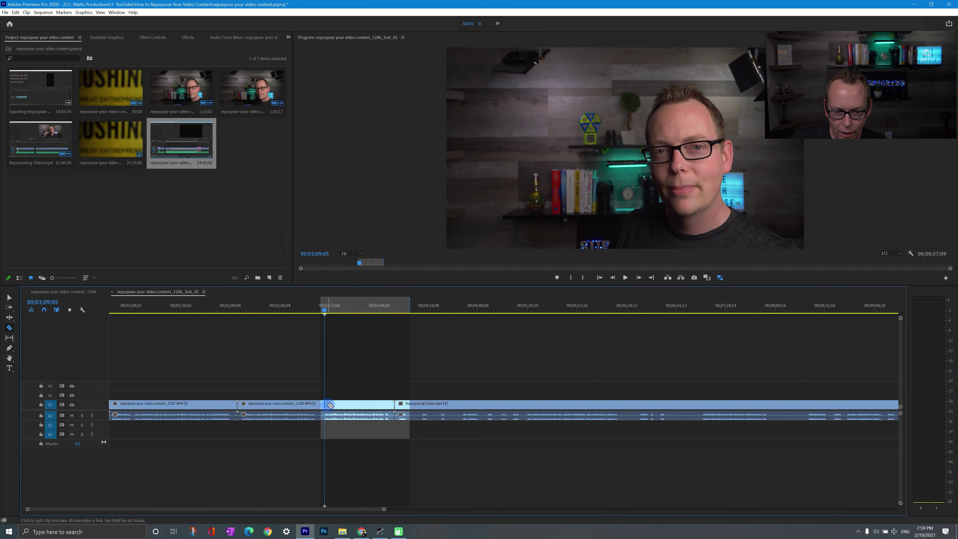
- Razor the 1288 clip at both tip boundaries and make that section a subsequence
click(326, 405)
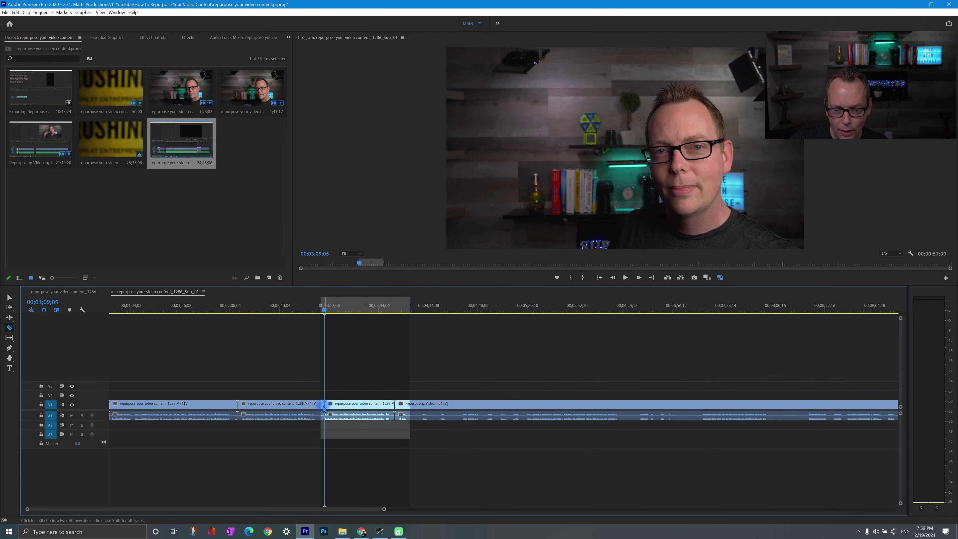
click(411, 404)
key(v)
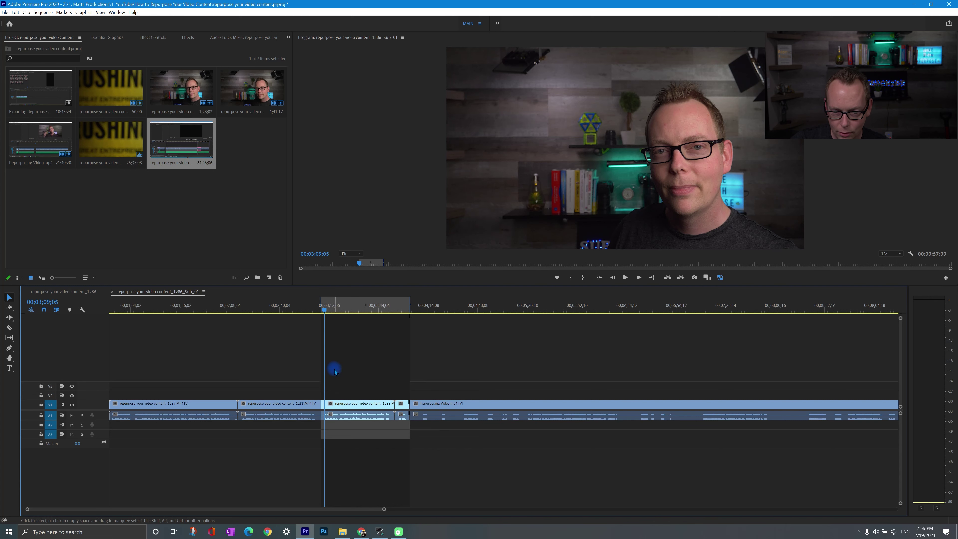
right_click(370, 405)
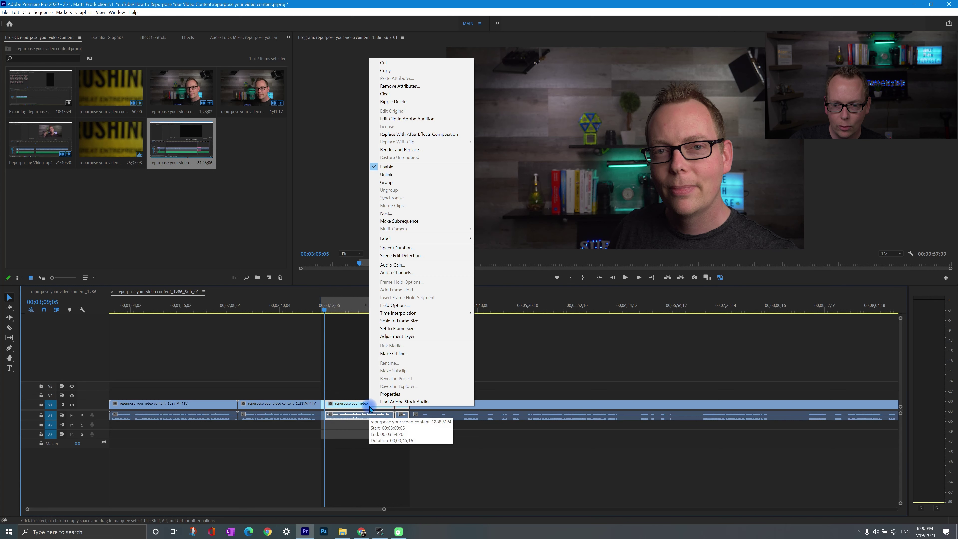
click(406, 221)
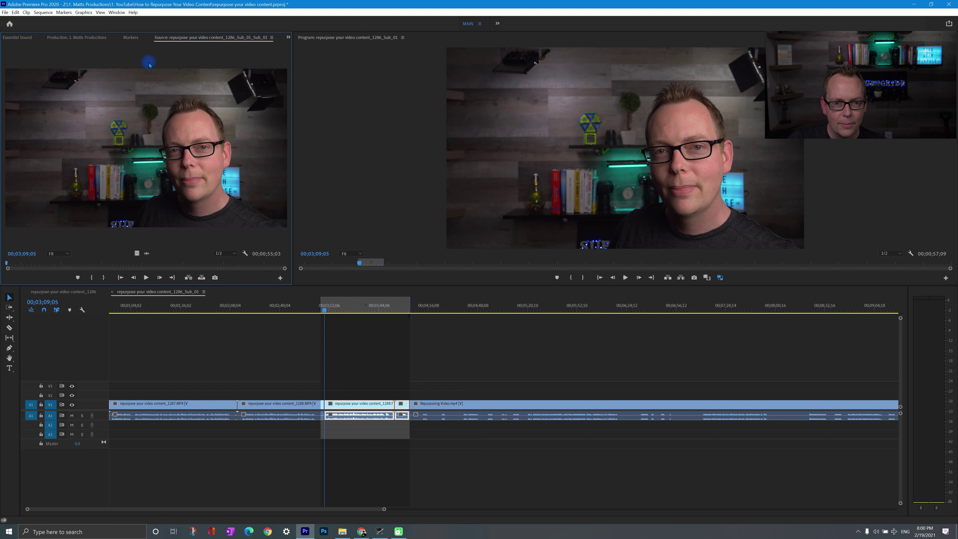
- Close the Source panel and rename the new subsequence 'tip number 1'
click(271, 38)
click(292, 39)
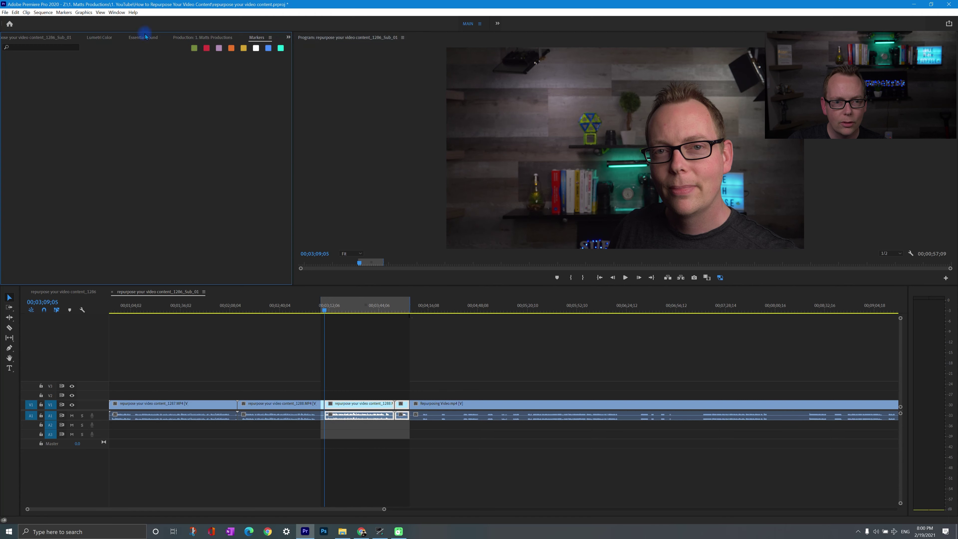
scroll(76, 41, up, 4)
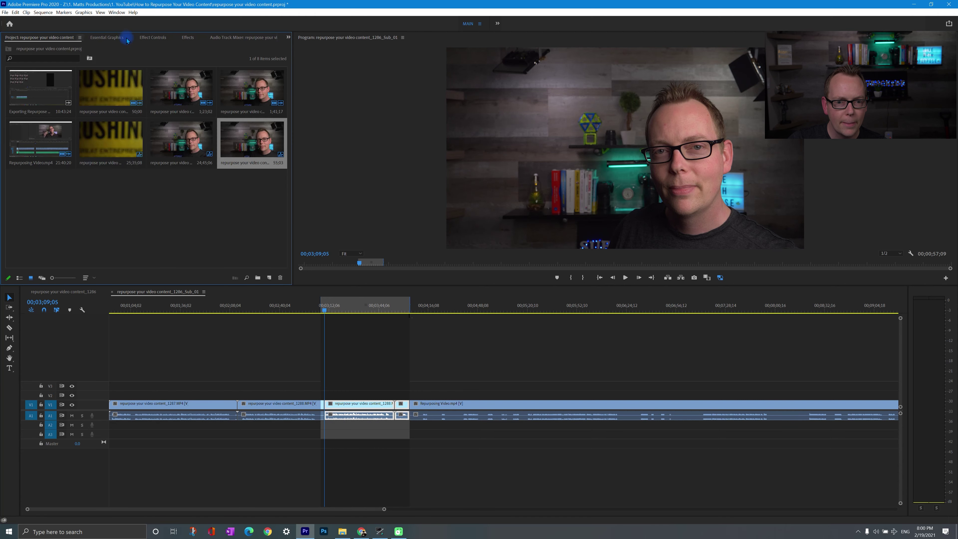
click(246, 167)
text(tip number)
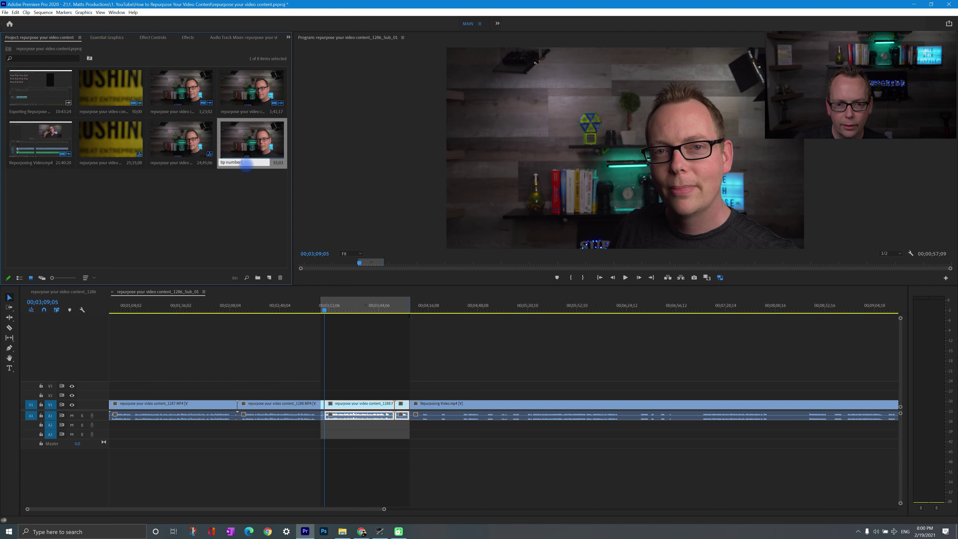
text( 1)
click(230, 184)
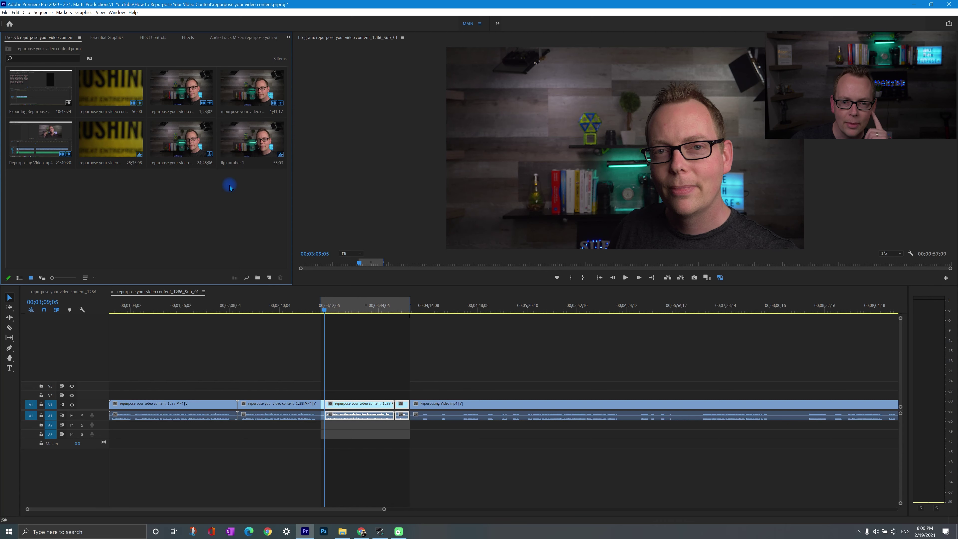
- Jump the playhead to 00;05;18;17, clear the bin selection, and select Tik Tok video 1
click(526, 311)
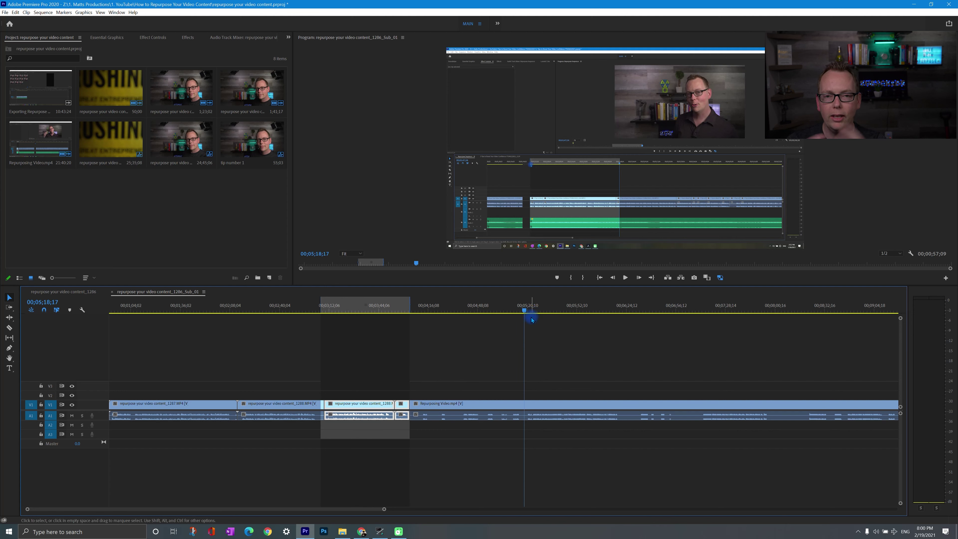
click(226, 209)
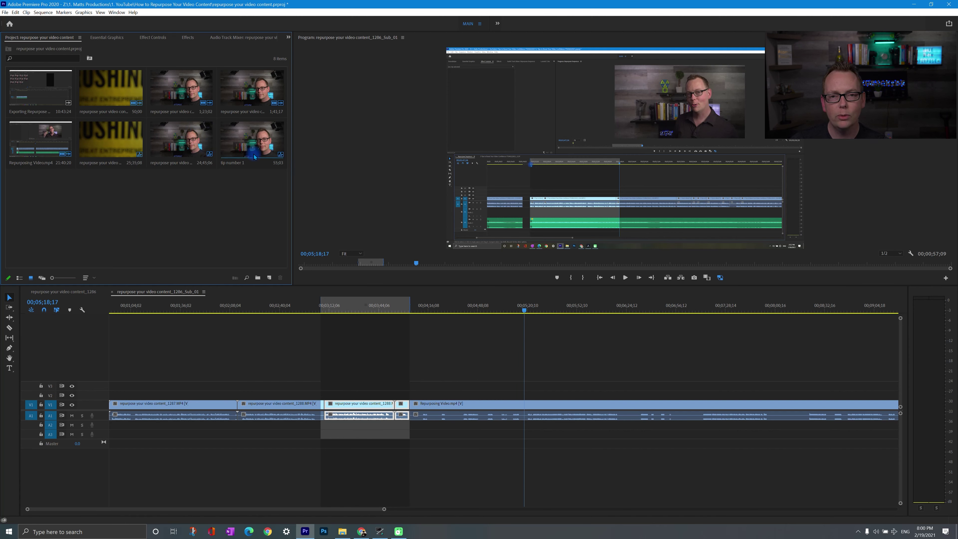
drag(251, 207, 185, 135)
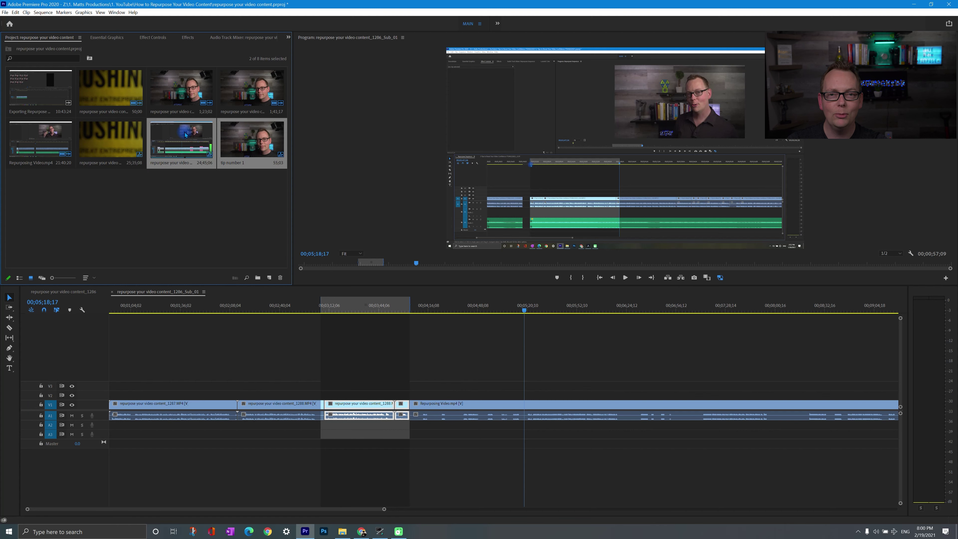
click(175, 239)
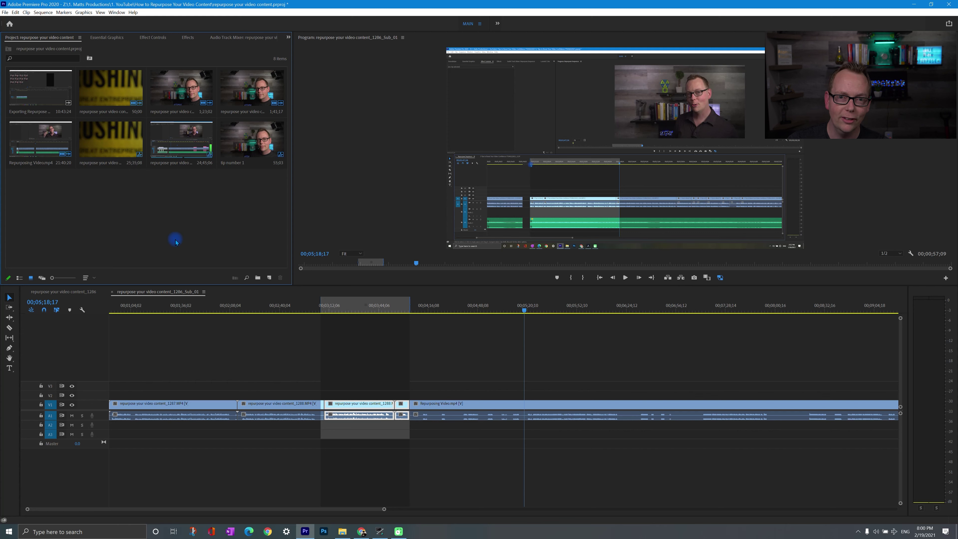
click(550, 415)
- Auto-reframe Tik Tok video 1 to Vertical 9:16 with Default motion tracking
right_click(26, 197)
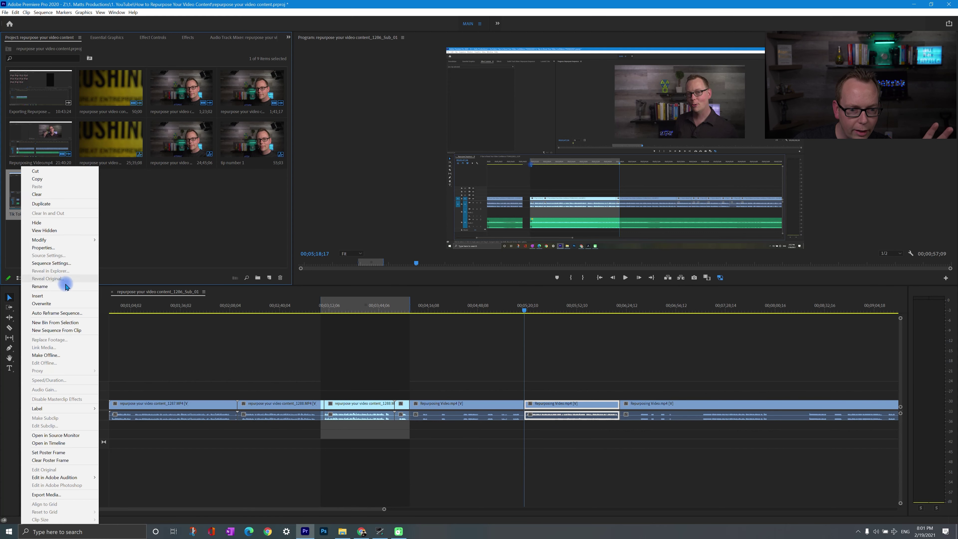
click(64, 314)
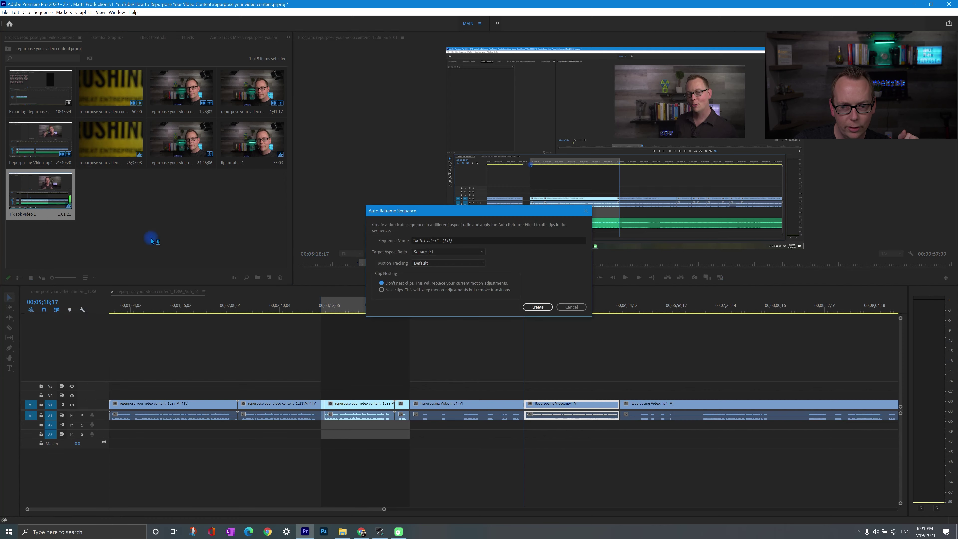
click(448, 252)
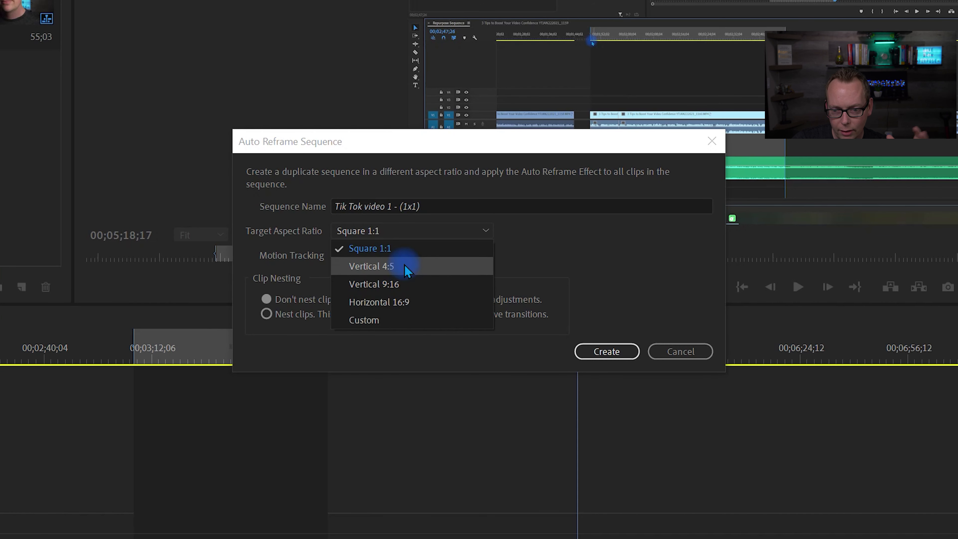
click(407, 287)
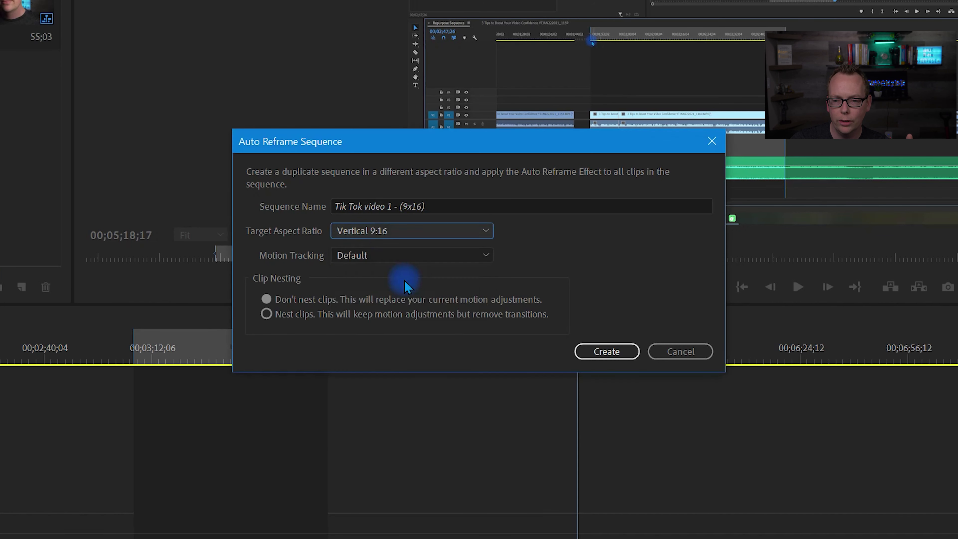
click(368, 255)
click(606, 352)
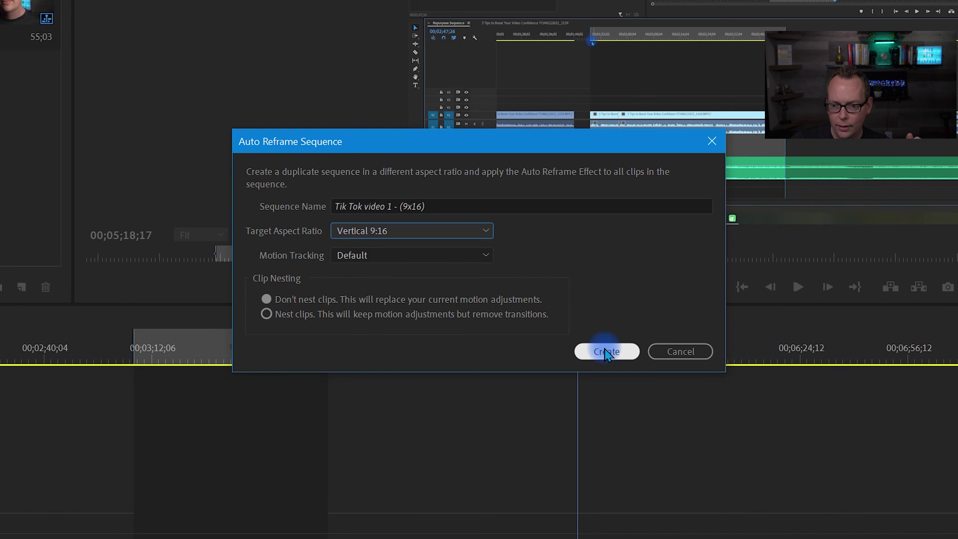
click(606, 352)
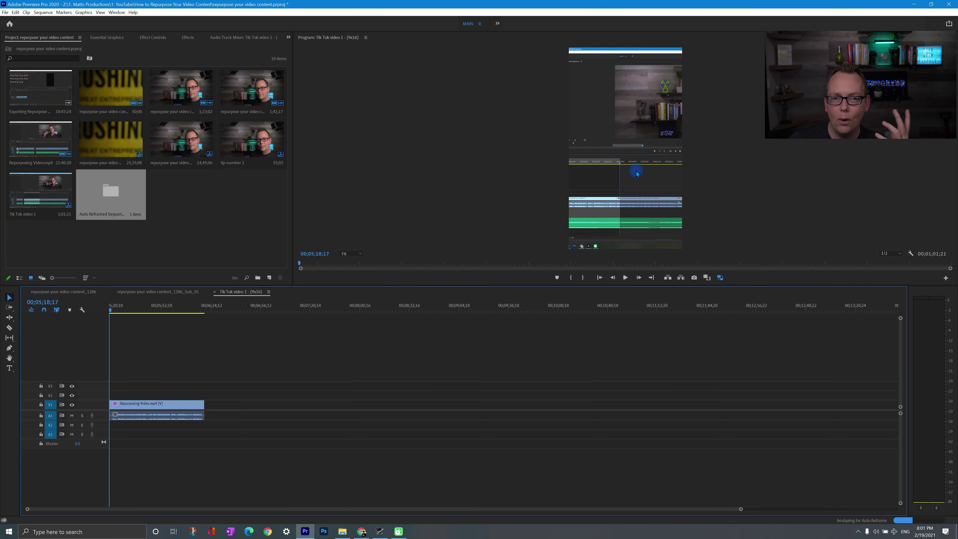